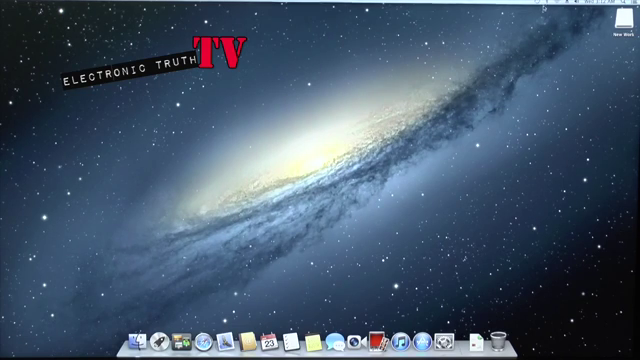
Open the MacBook Air and MacBook Pro Update 2.0 package and agree to its license
left_click(545, 2)
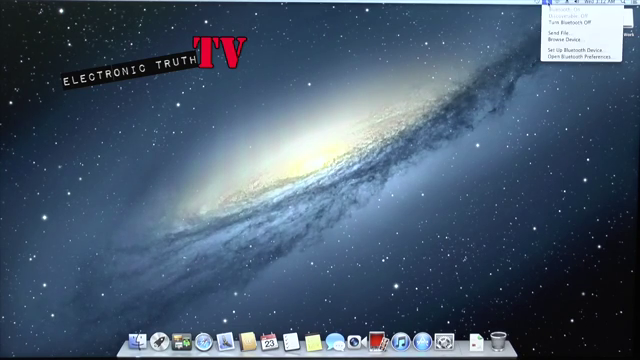
left_click(575, 48)
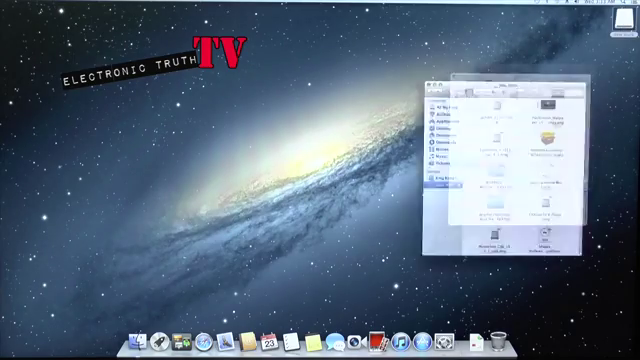
double_click(538, 160)
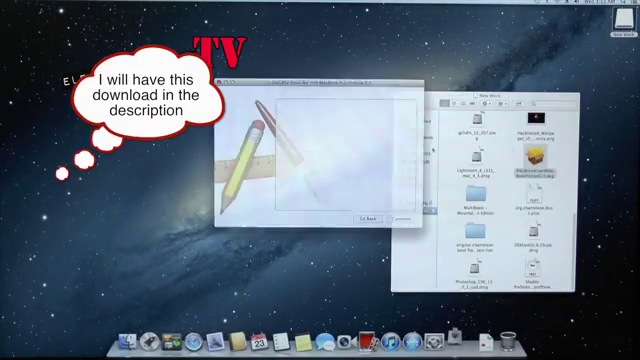
left_click(400, 217)
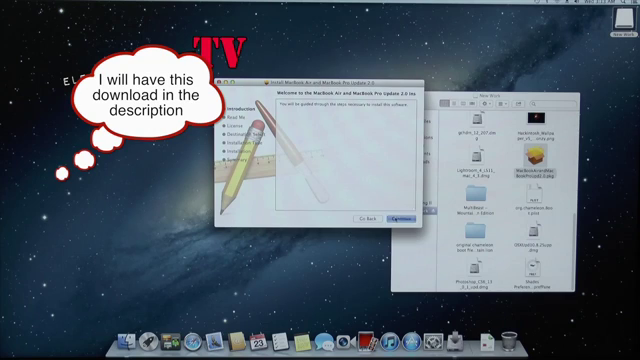
left_click(397, 221)
left_click(397, 221)
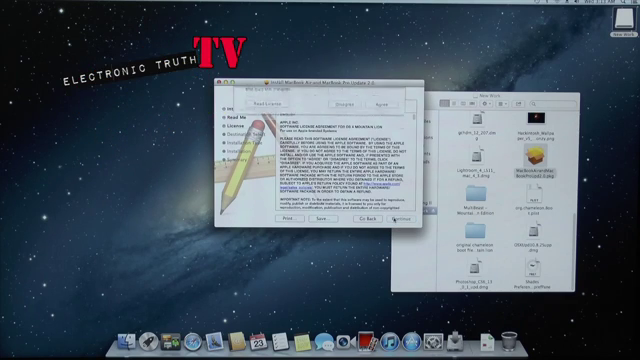
left_click(381, 137)
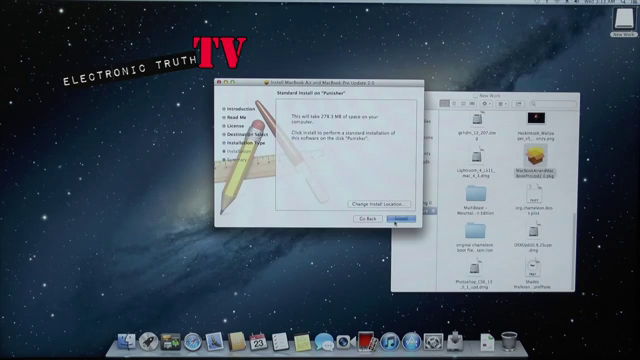
Install the update on Punisher with the admin password, accepting the required restart
left_click(398, 218)
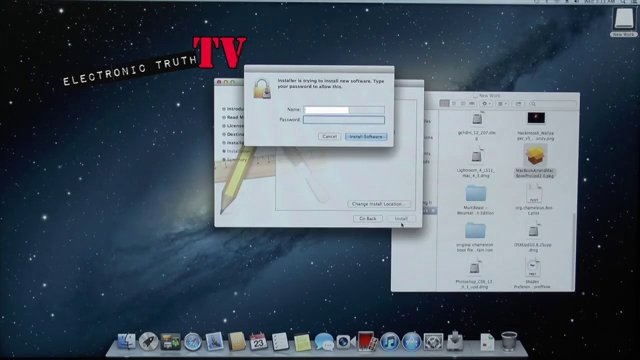
type("password")
key("Return")
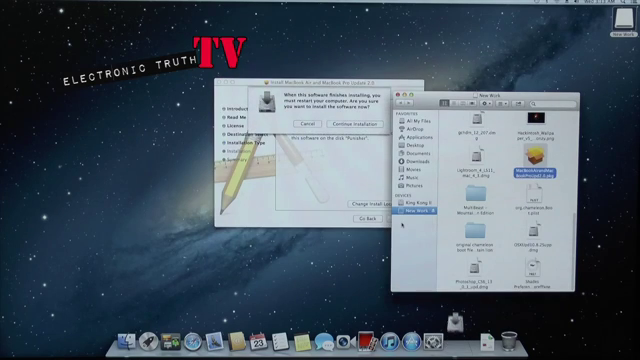
left_click(356, 124)
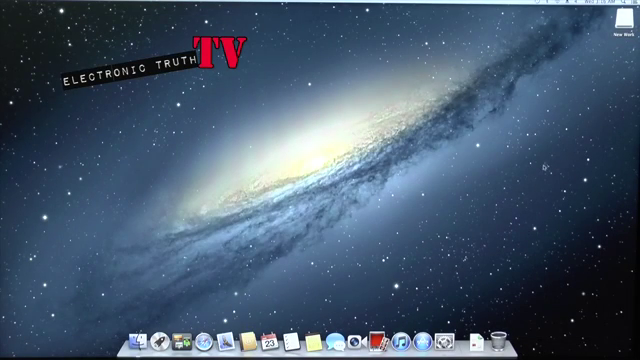
Pair the found Bluetooth mouse through Set Up Bluetooth Device in the menu bar
left_click(560, 3)
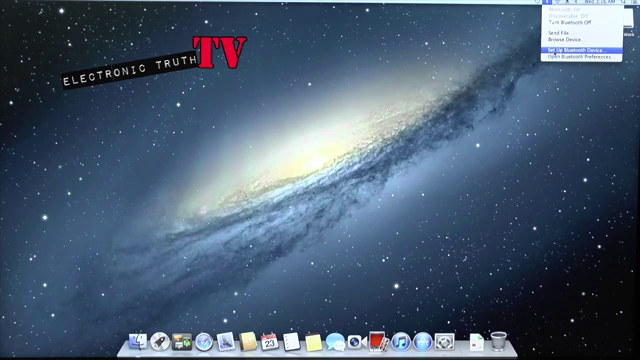
left_click(575, 49)
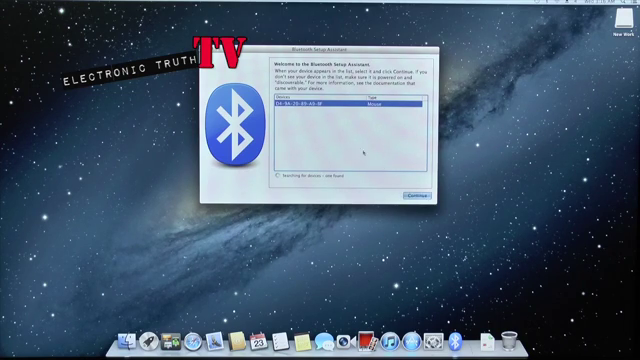
left_click(416, 196)
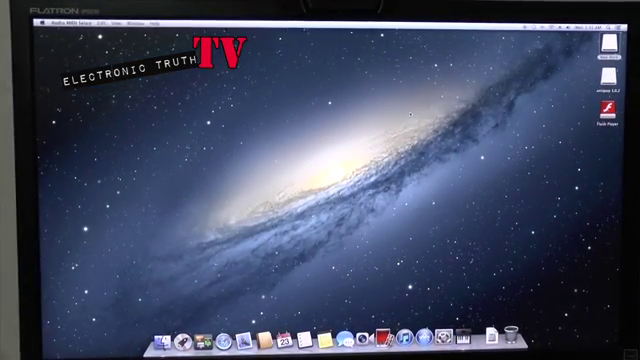
left_click(313, 84)
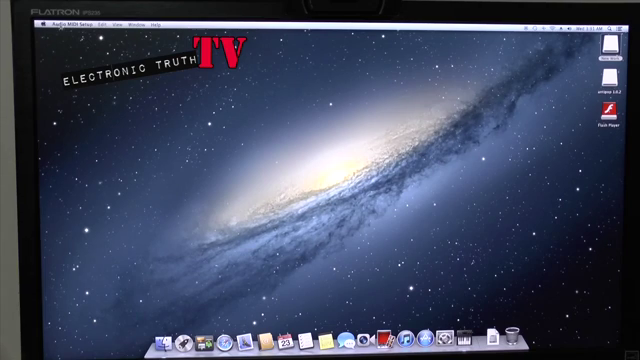
left_click(42, 15)
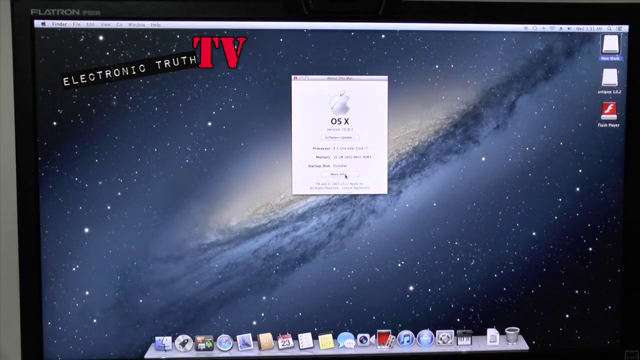
left_click(345, 176)
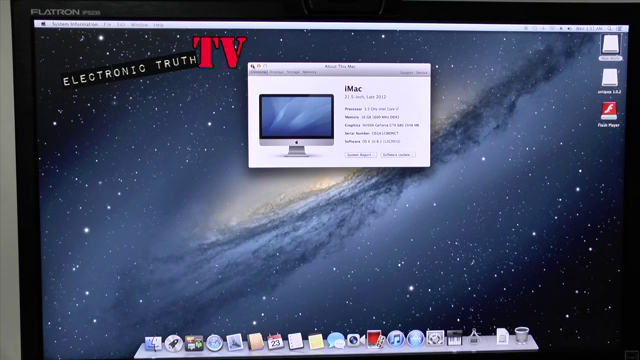
left_click(252, 67)
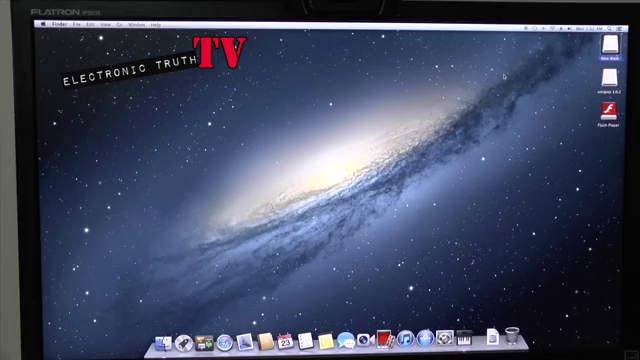
Load youtube.com in Safari, search ichibanstunter, and open the New Office Setup Late 2012 video
left_click(224, 341)
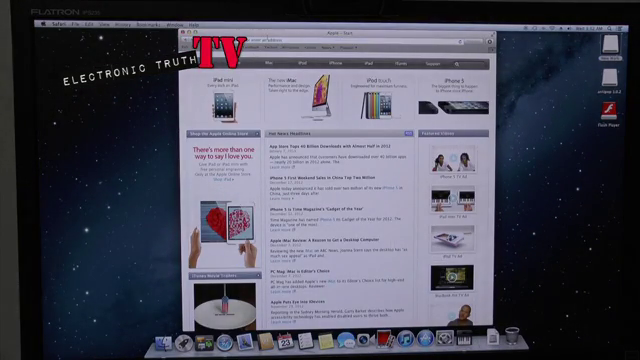
type("youtube")
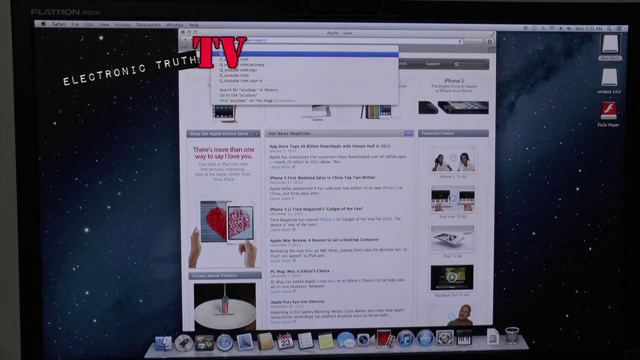
key("Return")
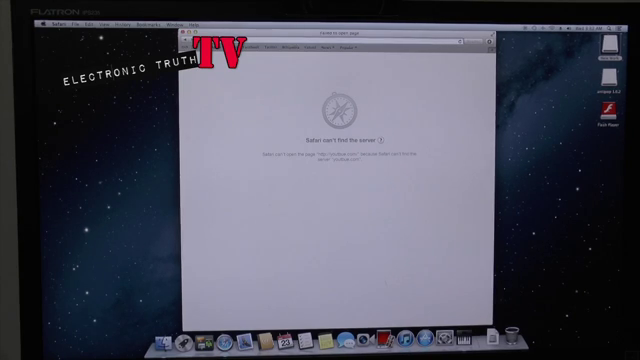
type("youtube.com")
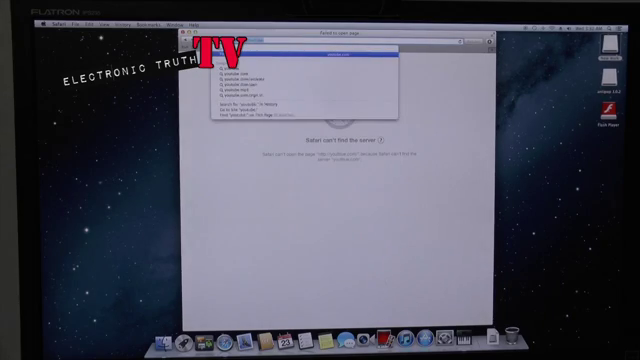
key("Return")
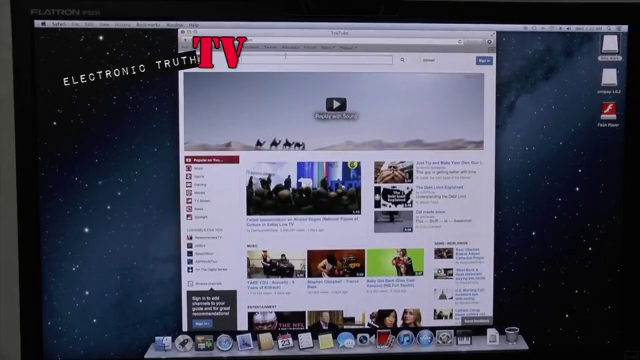
type("ichibanstunter")
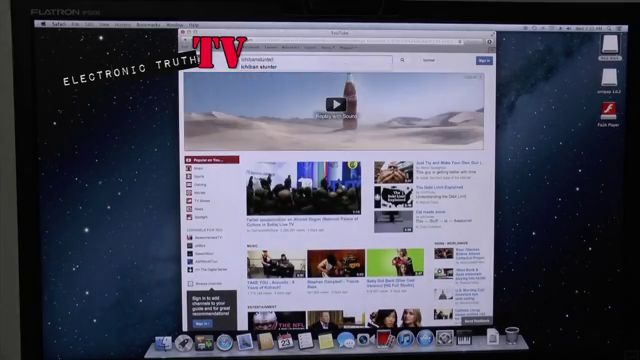
key("Return")
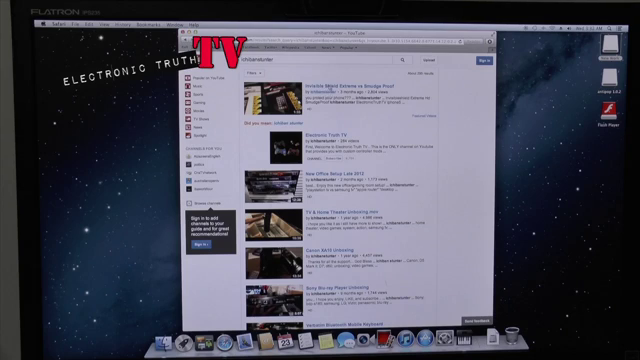
left_click(331, 176)
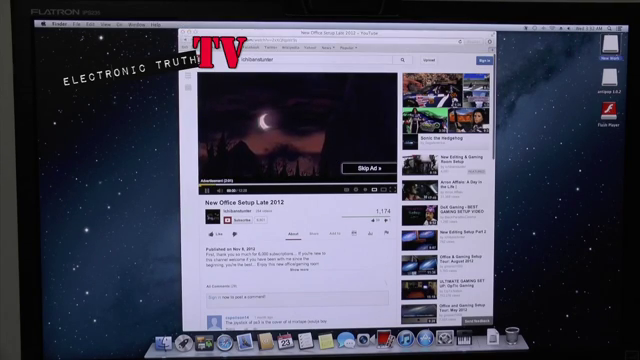
Move focus from Safari to the desktop while the video's pre-roll ad plays
left_click(547, 68)
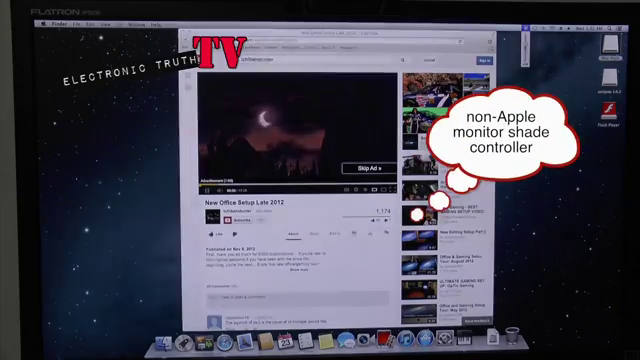